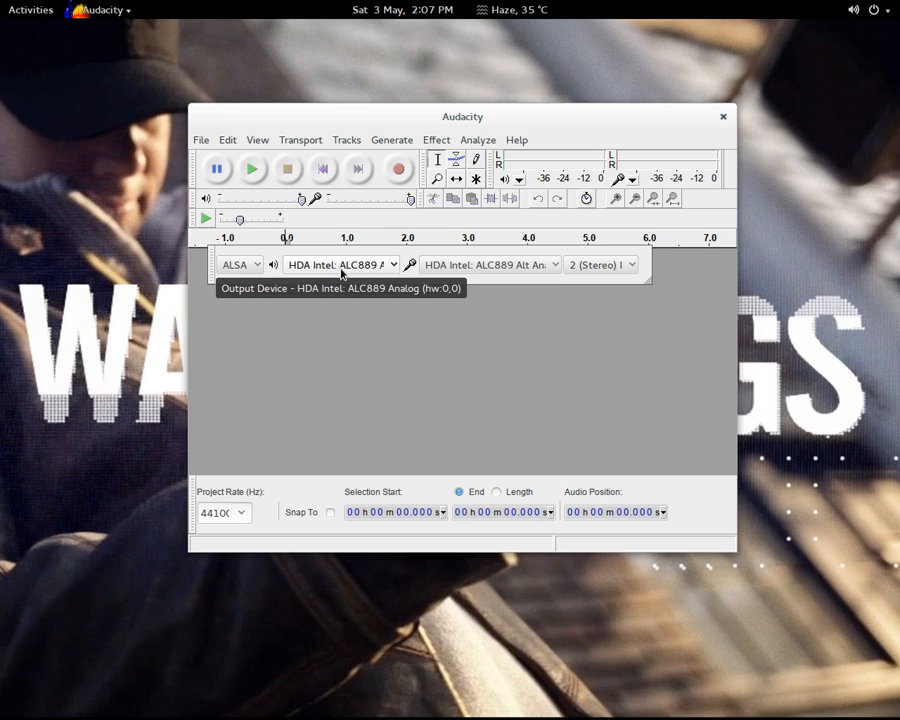
Check the available recording input devices in Audacity, then close the program.
left_click(534, 265)
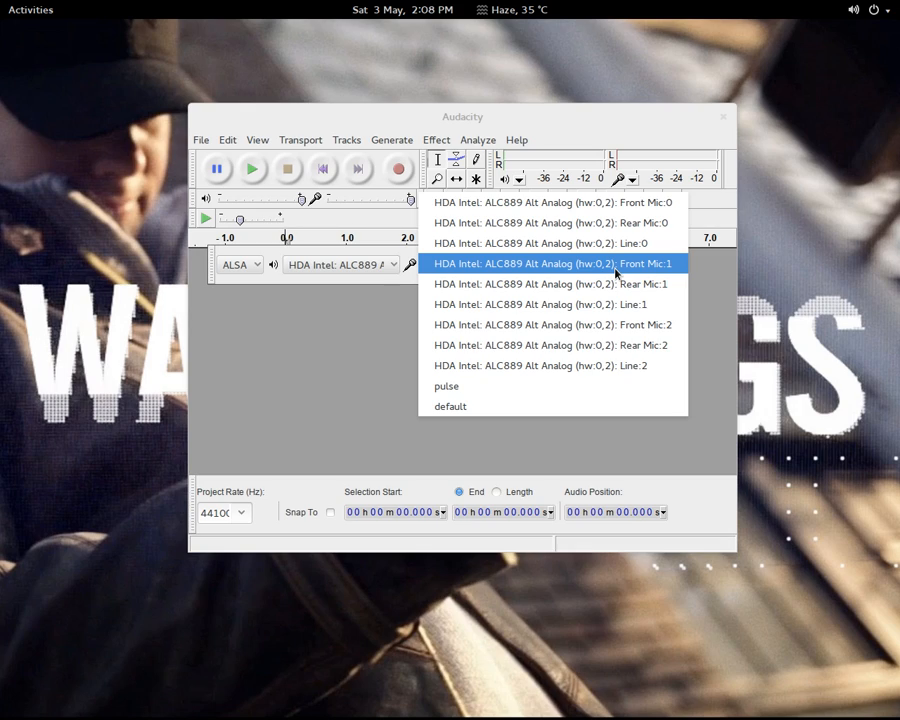
left_click(322, 297)
left_click(722, 118)
Open a terminal and start alsamixer.
mouse_move(0, 0)
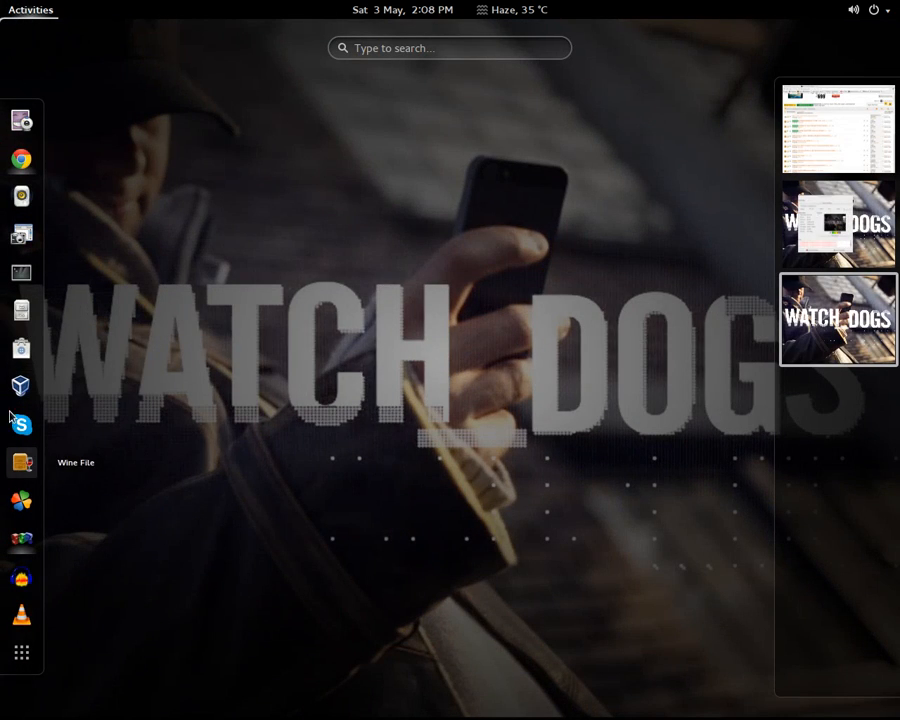
left_click(21, 271)
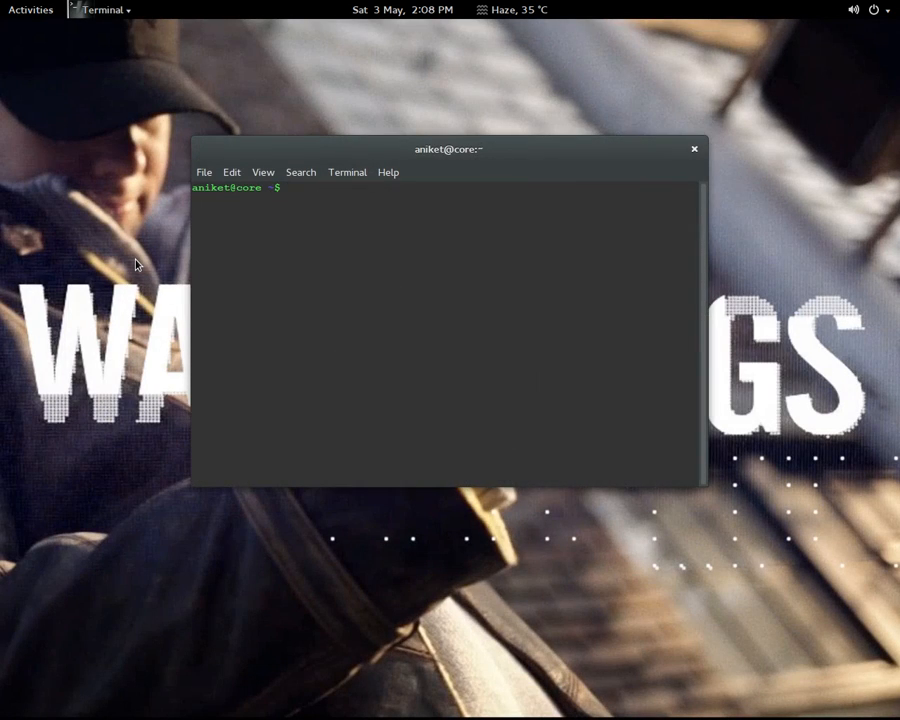
type("alsamixer")
key("Return")
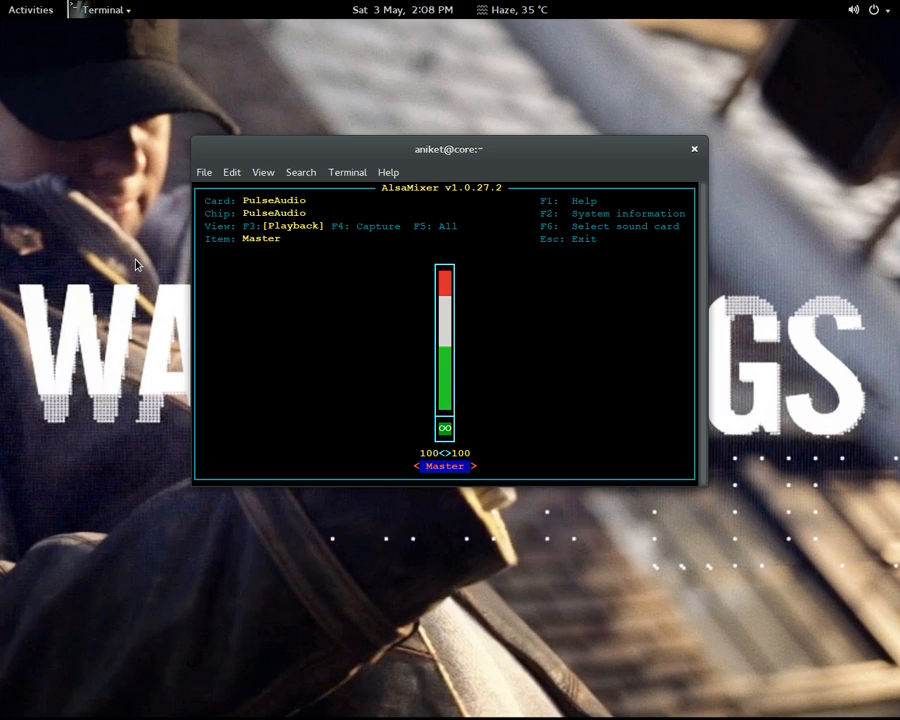
Show all playback and capture controls and select the HDA Intel sound card.
key("F5")
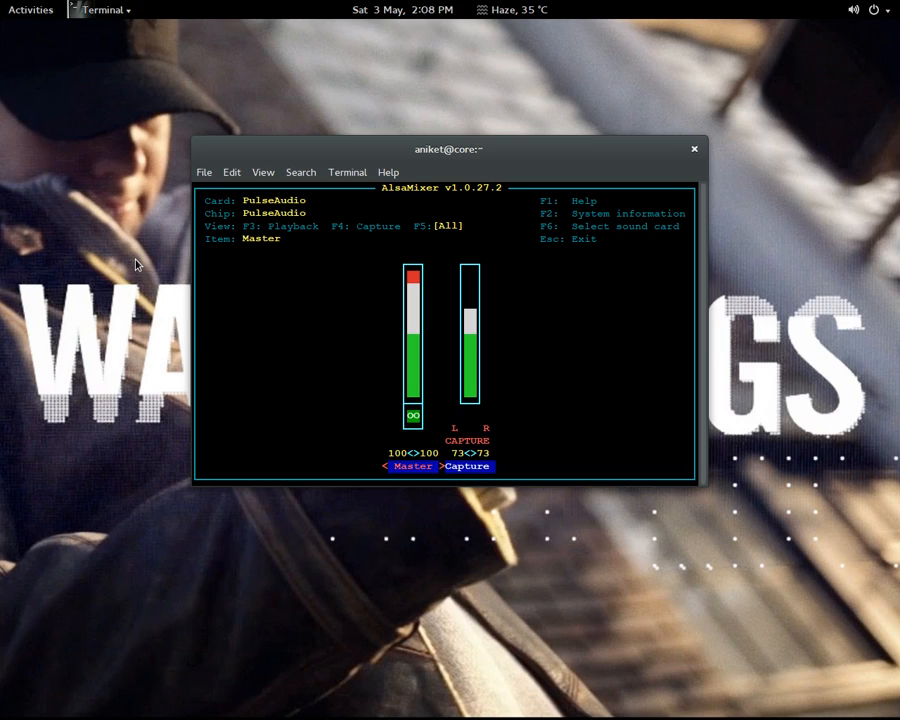
key("F6")
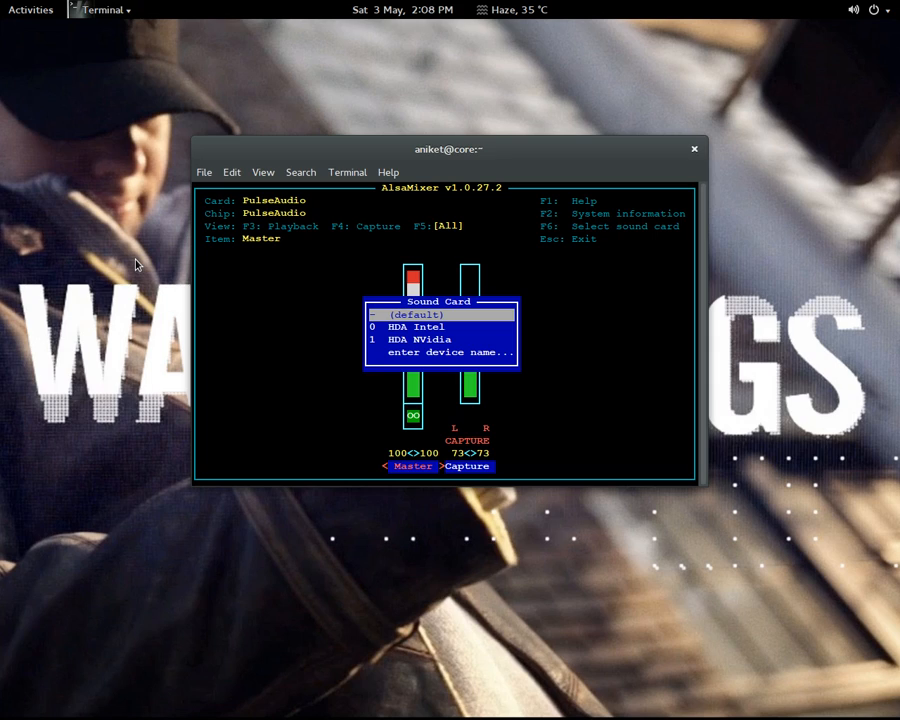
key("Down")
key("Return")
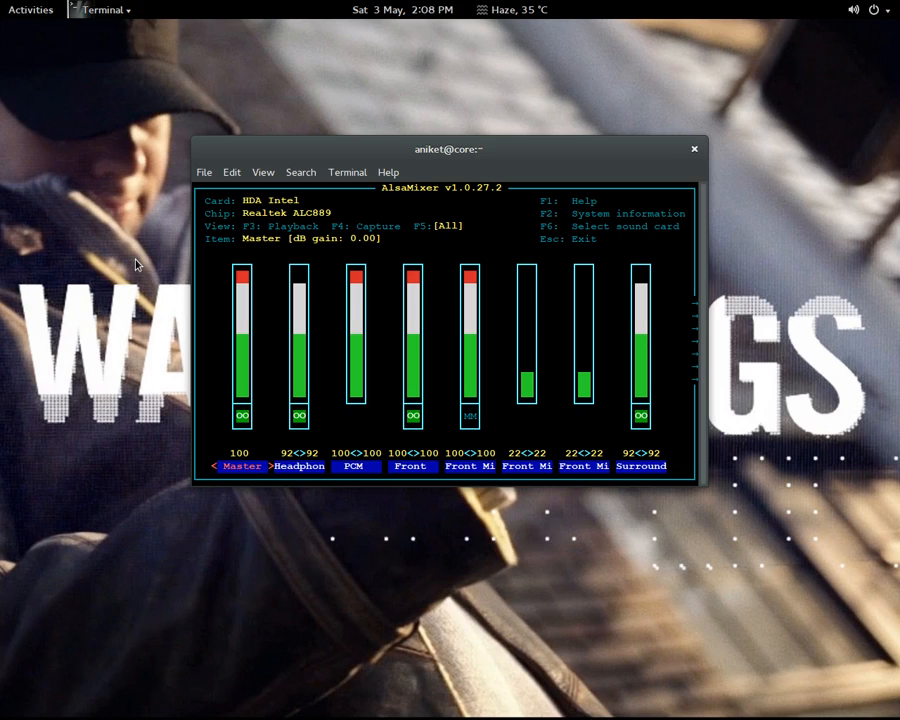
Examine the HDA Intel card's mixer controls from Master through to the last Rear Mic Boost.
key("Right")
key("Right")
key("Right")
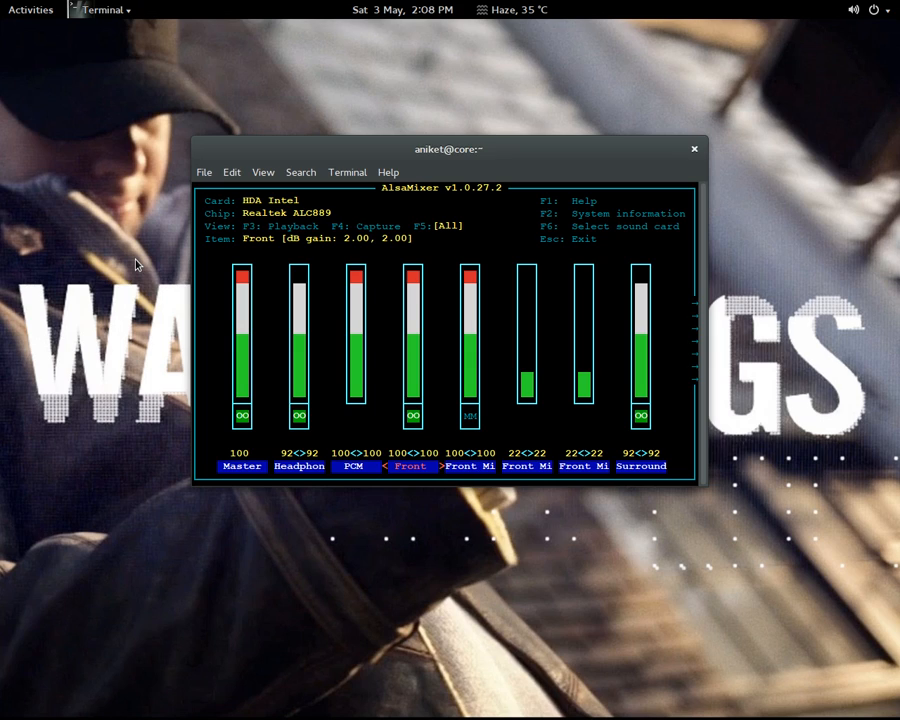
key("Right")
key("Right")
key("Right")
key("Right")
key("Right")
key("Right")
key("Right")
key("Right")
key("Right")
key("Right")
key("Right")
key("Right")
key("Right")
key("Right")
key("Right")
key("Right")
key("Right")
key("Right")
key("Right")
key("Right")
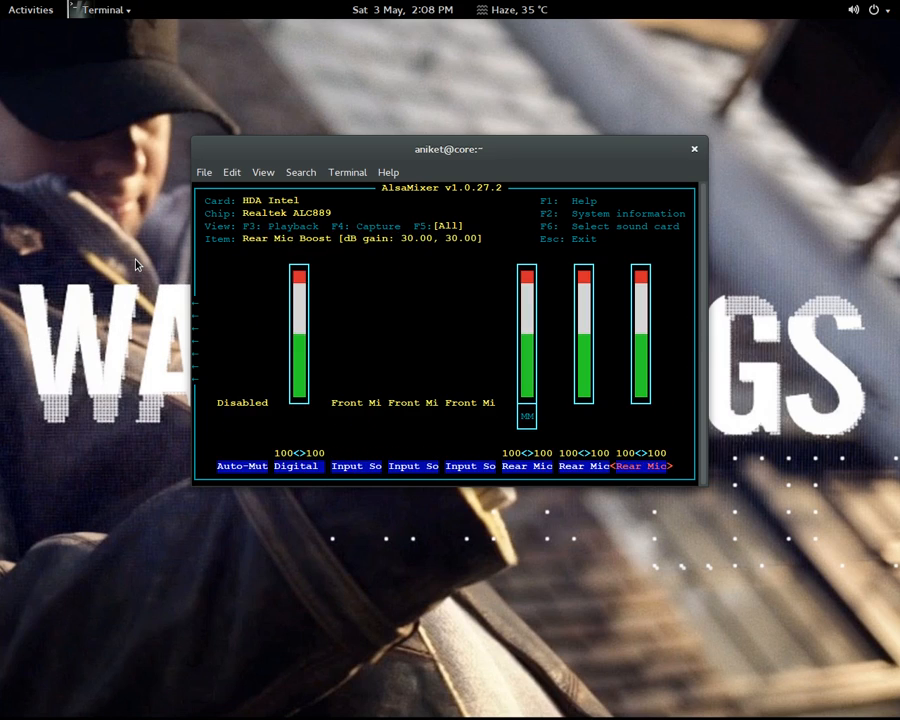
Try a Rear Mic Boost gain of 20 dB, then restore it to 30 dB.
key("Down")
key("Down")
key("Down")
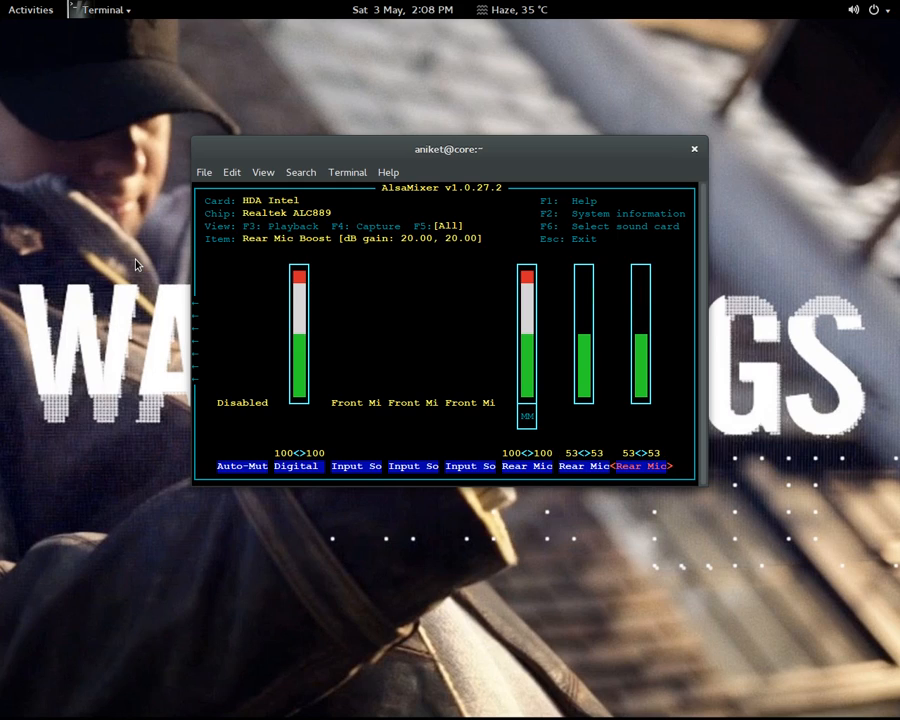
key("Up")
key("Up")
key("Up")
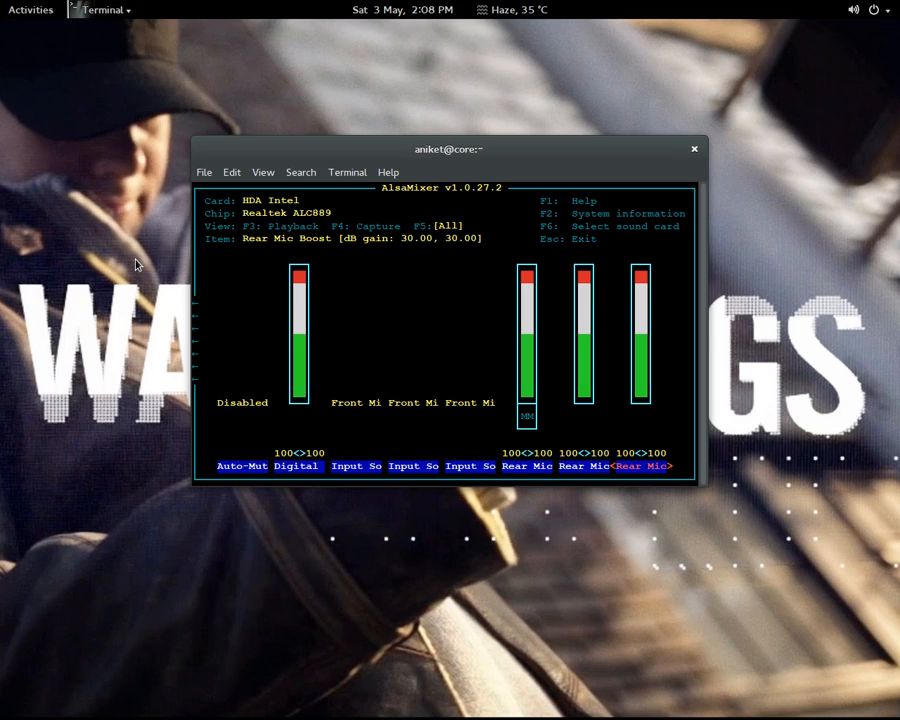
key("Left")
key("Left")
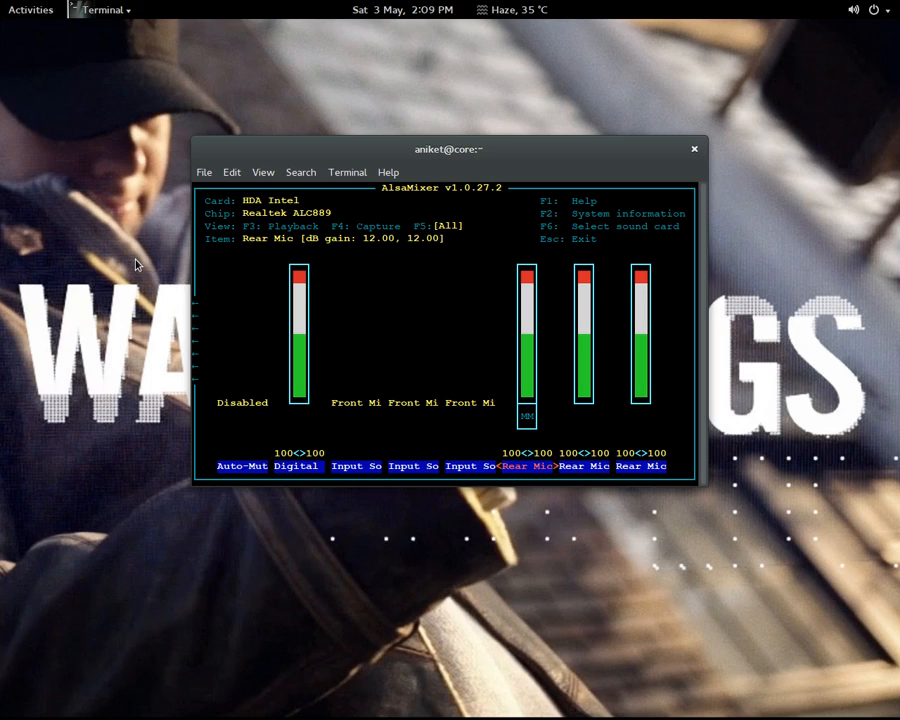
Try Rear Mic as Input Source 2, then set it back to Front Mic.
key("Left")
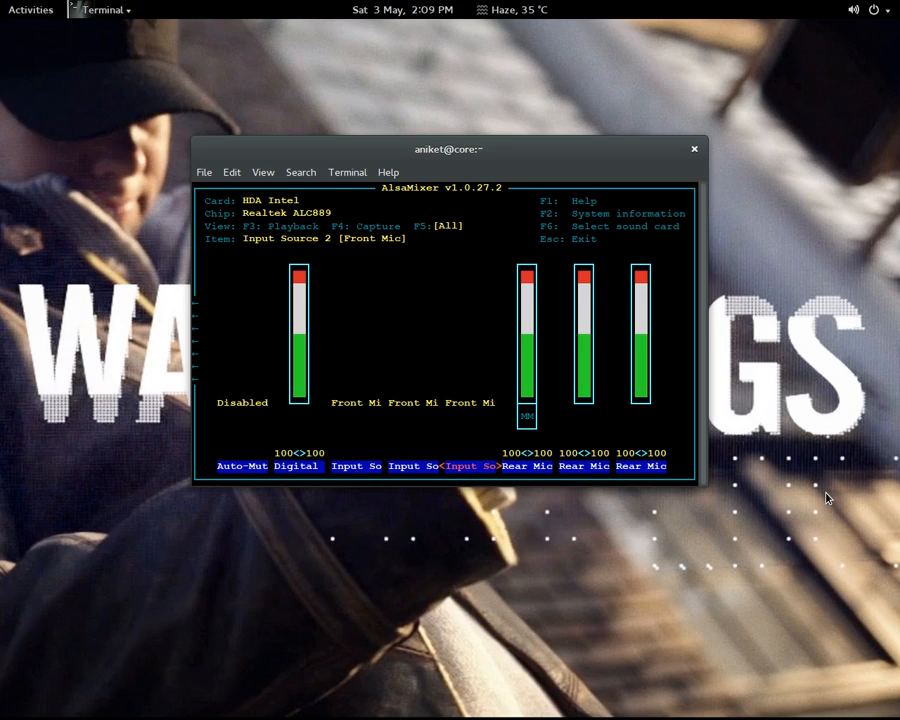
key("Up")
key("Up")
key("Down")
key("Down")
key("Up")
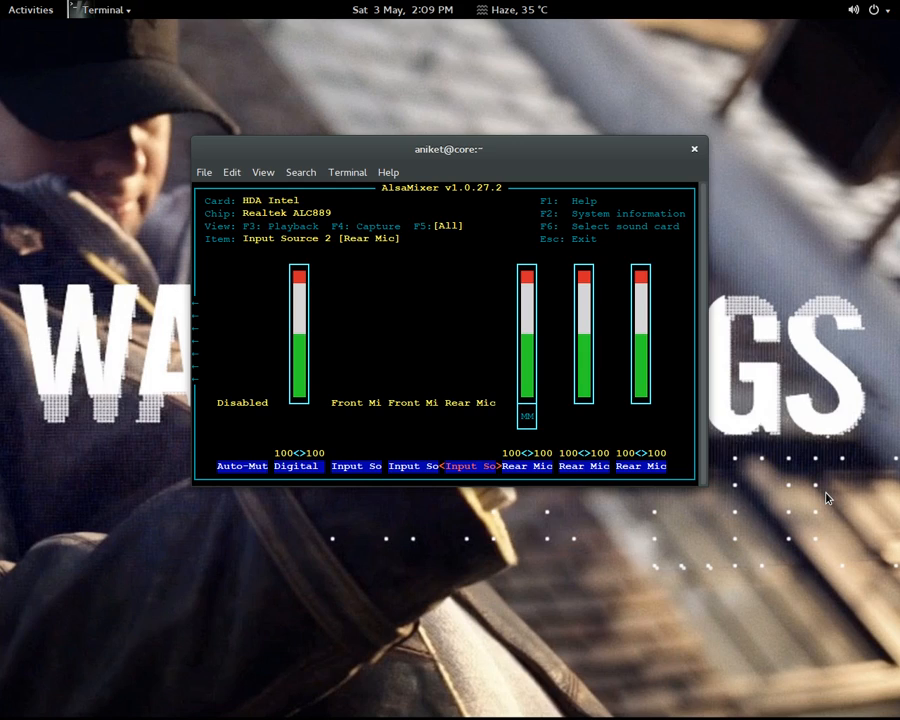
key("Up")
key("Down")
key("Down")
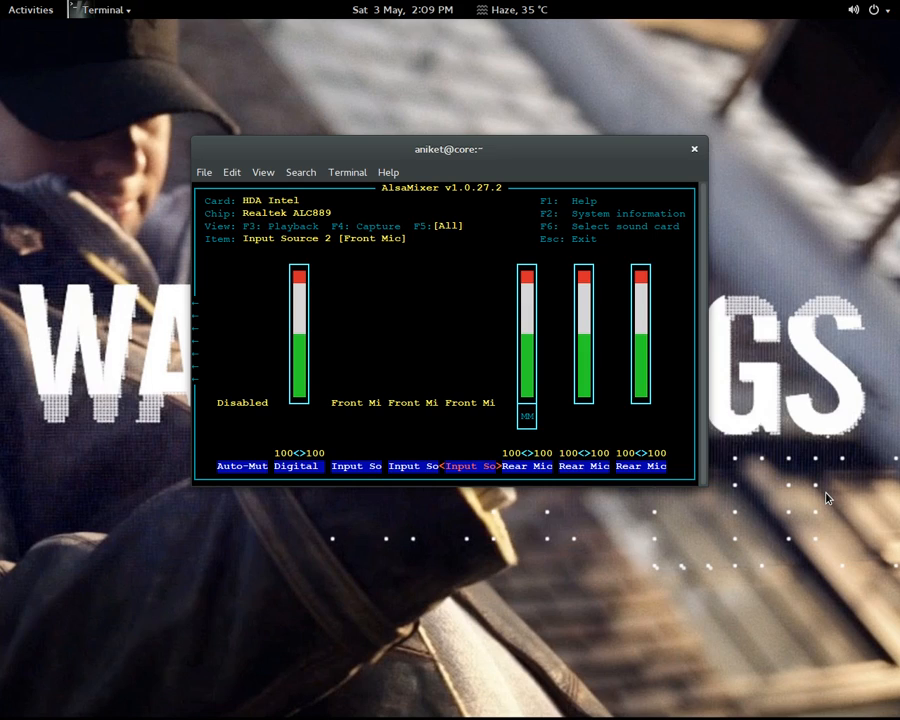
Examine the Capture, S/PDIF, Input Source and Rear Mic controls.
key("Left")
key("Left")
key("Left")
key("Left")
key("Left")
key("Left")
key("Left")
key("Left")
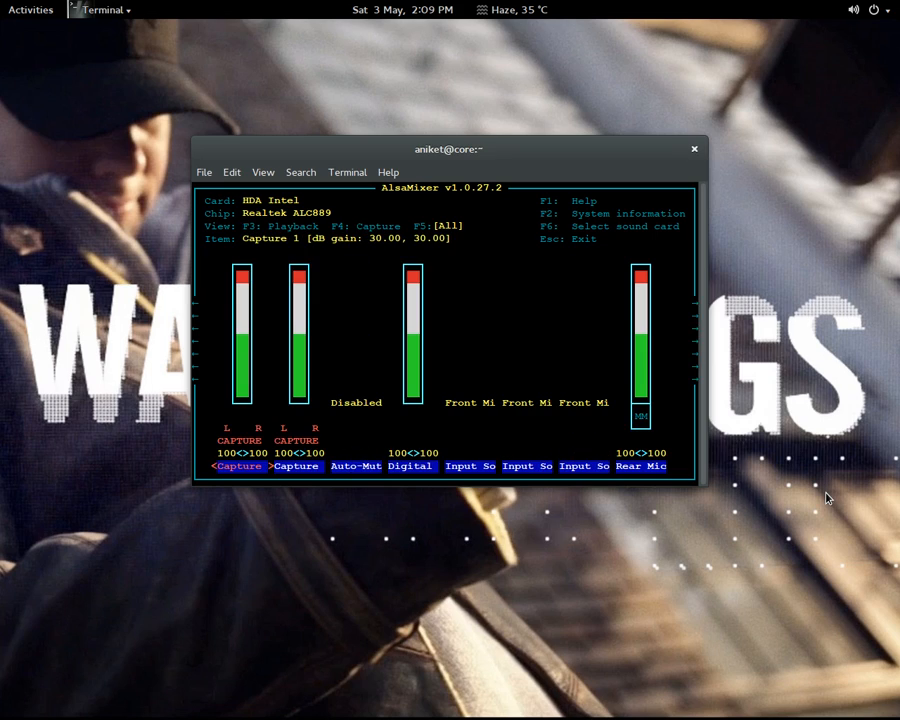
key("Left")
key("Left")
key("Right")
key("Right")
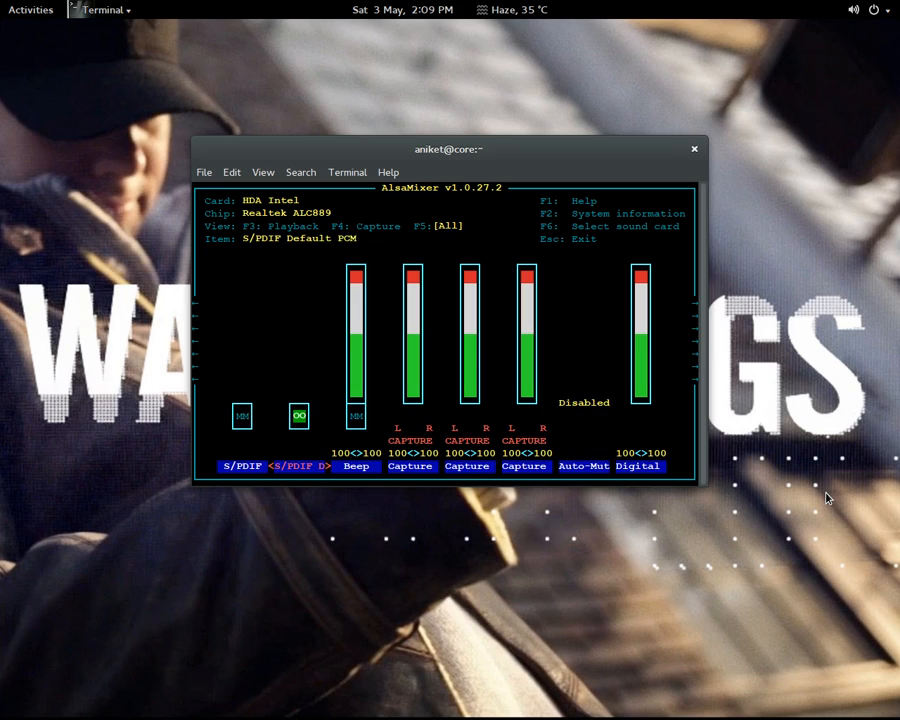
key("Right")
key("Right")
key("Right")
key("Right")
key("Right")
key("Right")
key("Right")
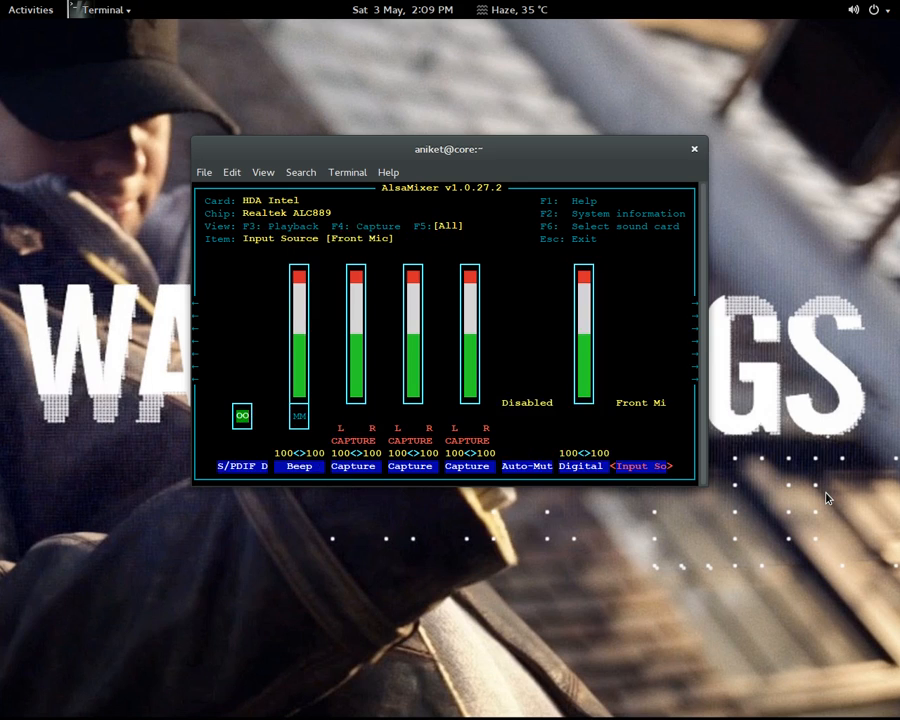
key("Right")
key("Right")
key("Right")
key("Right")
key("Left")
key("Left")
key("Left")
key("Left")
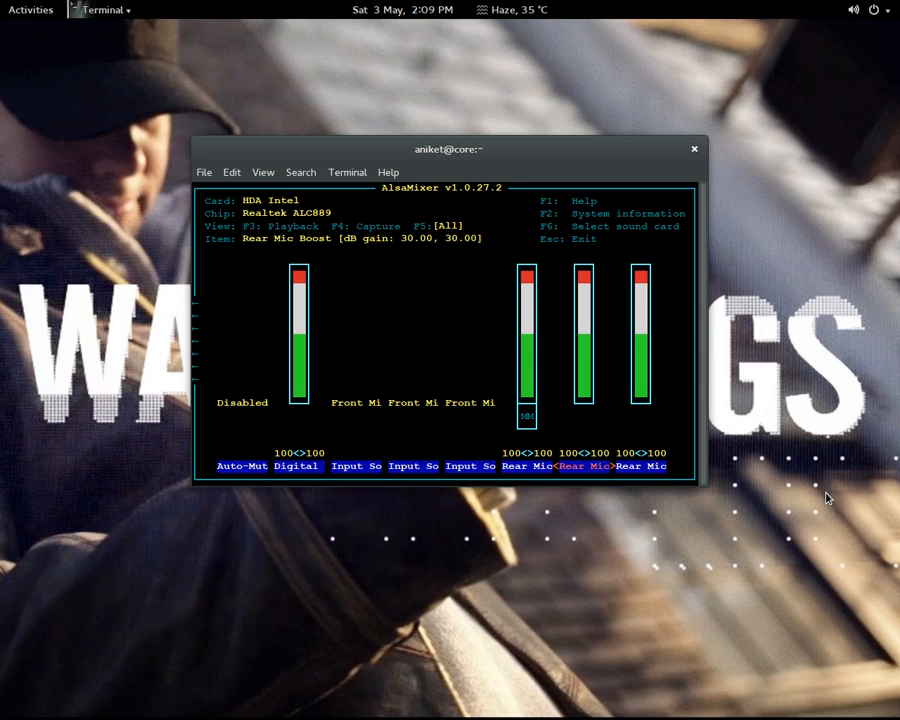
Look back through the mixer controls to Master and examine the channels up to the second Front Mic Boost.
key("Left")
key("Left")
key("Left")
key("Left")
key("Left")
key("Left")
key("Left")
key("Left")
key("Left")
key("Left")
key("Left")
key("Left")
key("Left")
key("Left")
key("Left")
key("Left")
key("Left")
key("Left")
key("Left")
key("Left")
key("Right")
key("Right")
key("Right")
key("Right")
key("Right")
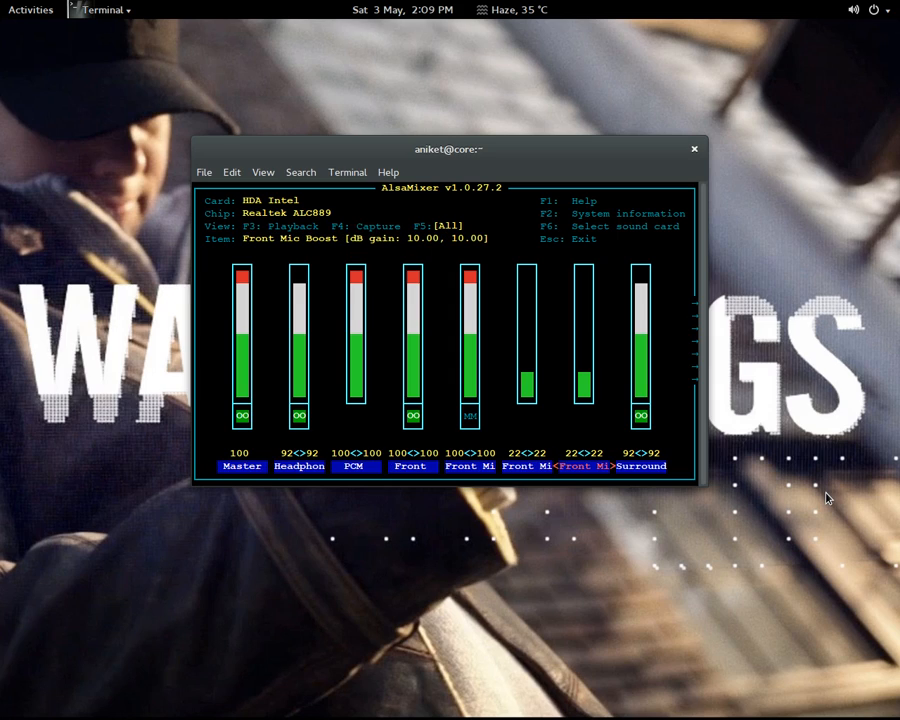
Set the Headphone volume to 100.
key("Left")
key("Left")
key("Left")
key("Left")
key("Left")
key("Right")
key("Up")
key("Up")
Try a Front Mic Boost gain of 20 dB, then return it to 10 dB.
key("Right")
key("Right")
key("Right")
key("Right")
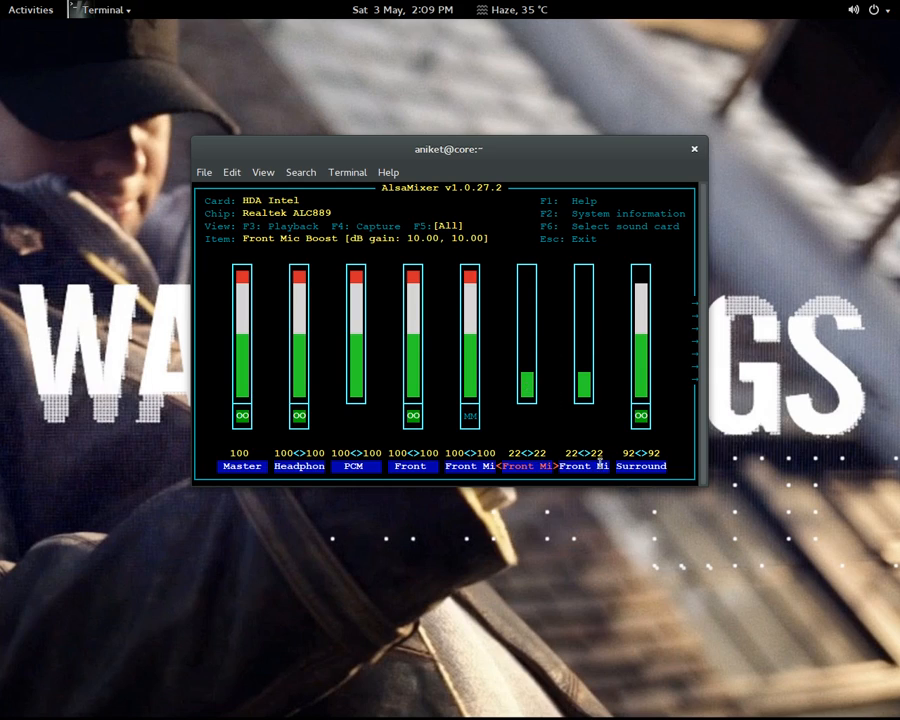
key("Right")
key("Up")
key("Up")
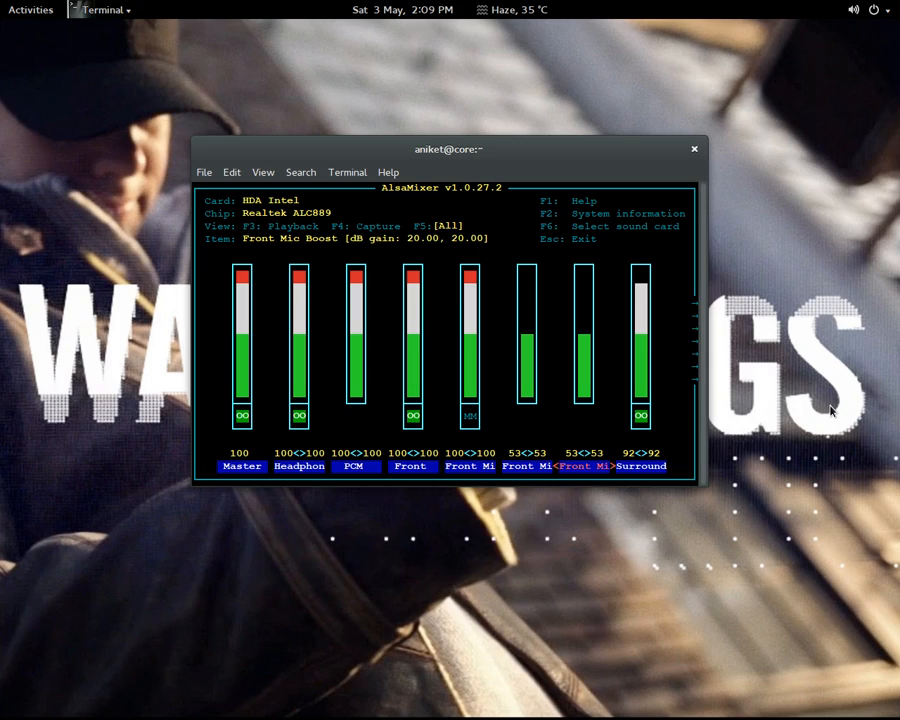
key("Down")
key("Down")
Move the terminal to the SimpleScreenRecorder workspace and place it above the recorder's microphone level meter.
key("super")
left_click(846, 258)
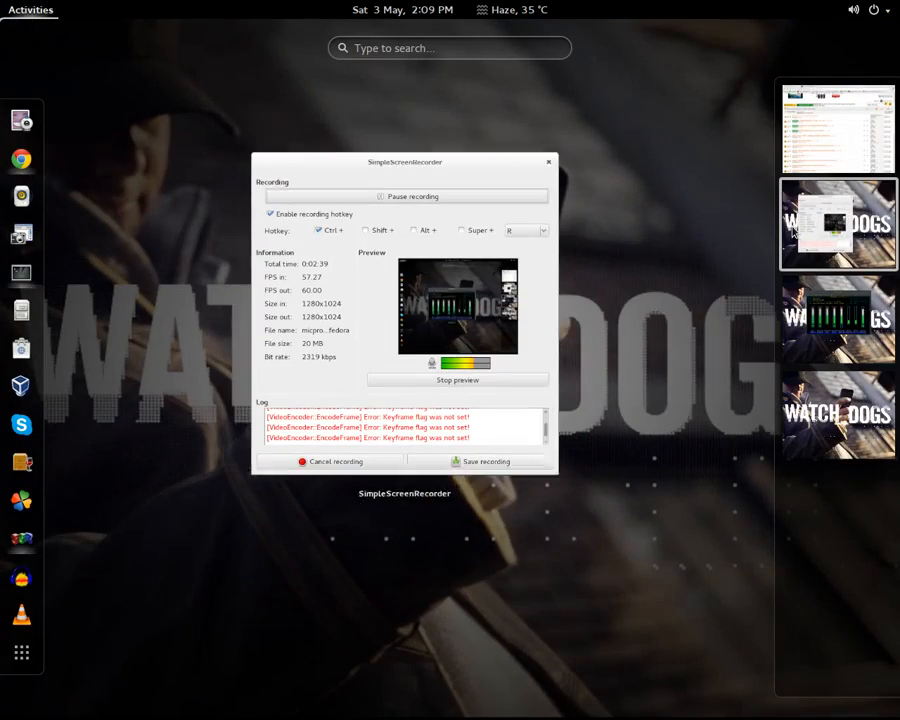
left_click_drag(839, 326, 840, 227)
left_click(433, 372)
key("super")
left_click(256, 364)
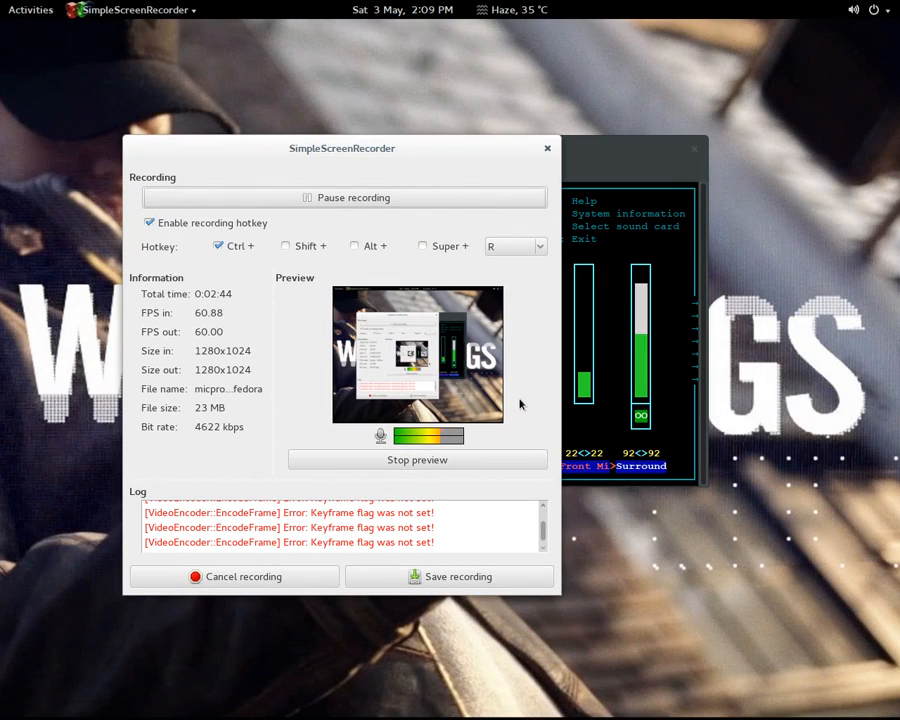
left_click(637, 374)
left_click_drag(587, 149, 569, 10)
double_click(654, 38)
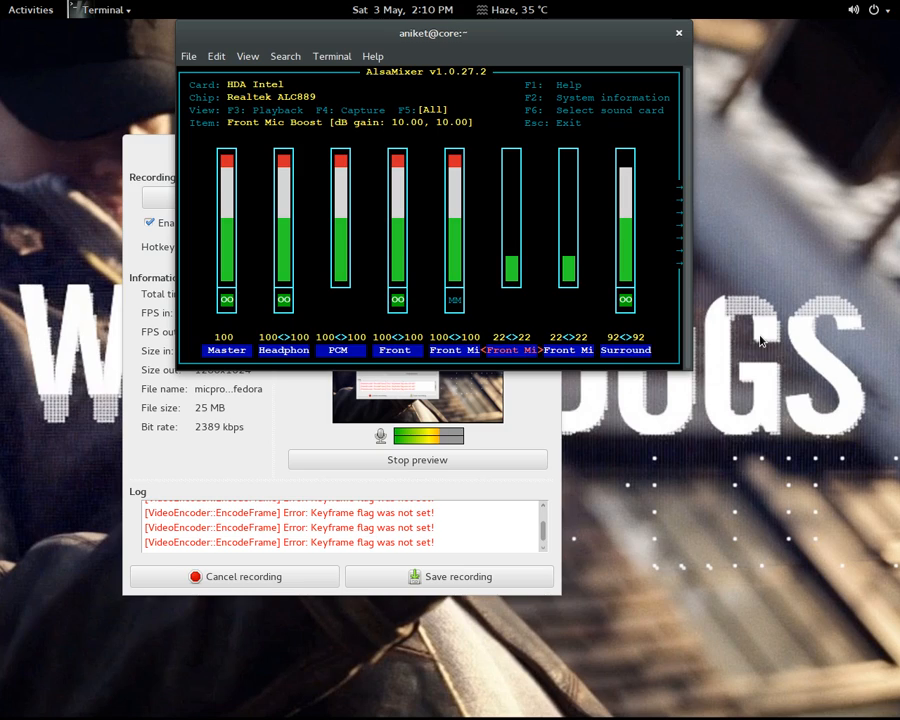
Test the microphone level with Front Mic Boost at 30 dB, then restore the boost to 10 dB.
key("Up")
key("Up")
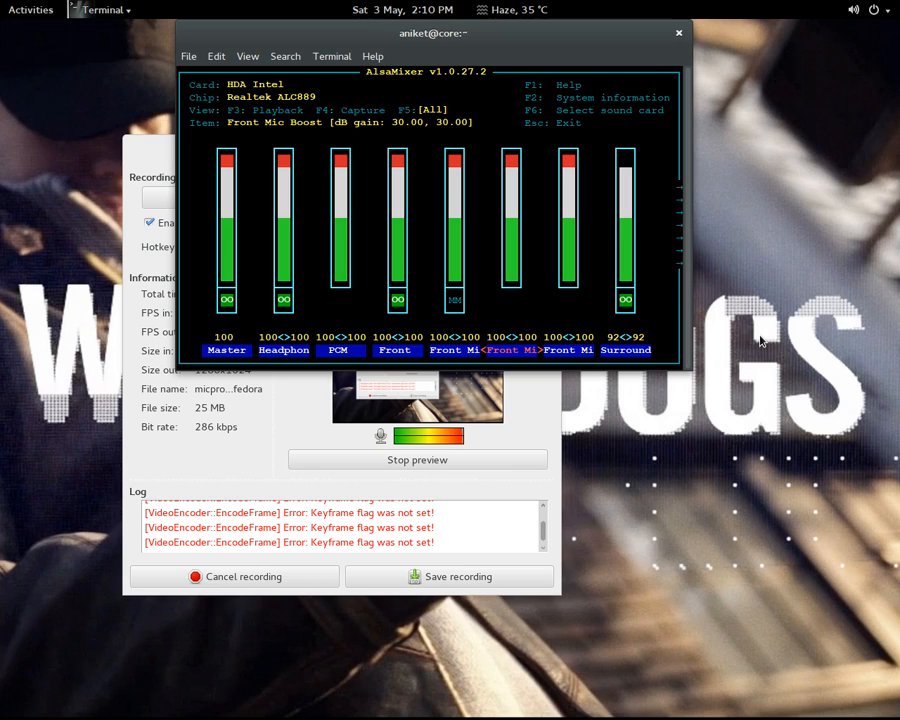
key("Right")
key("Right")
key("Right")
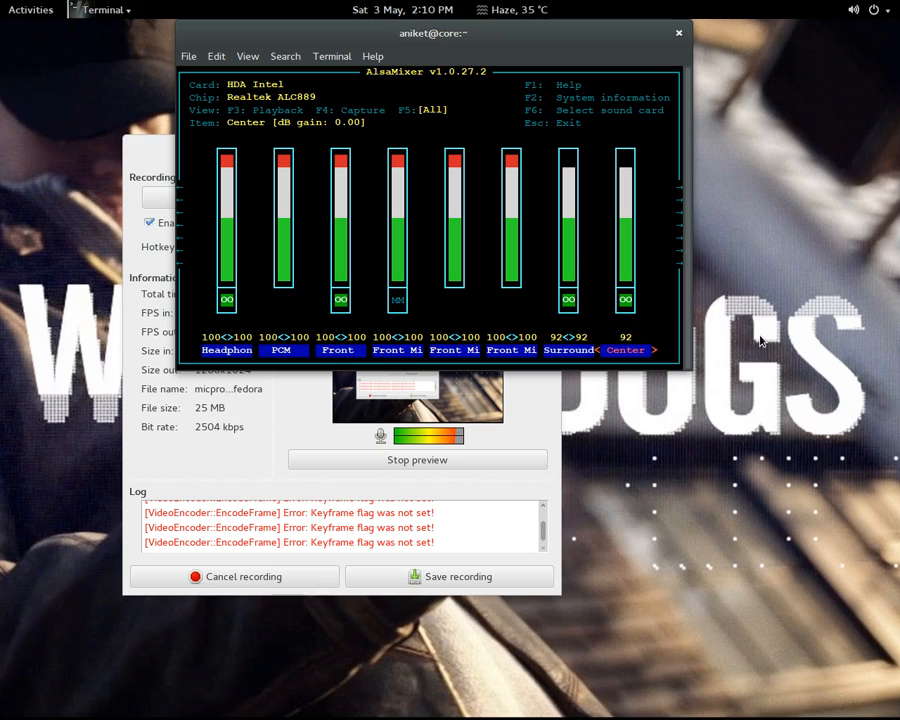
key("Left")
key("Left")
key("Down")
key("Down")
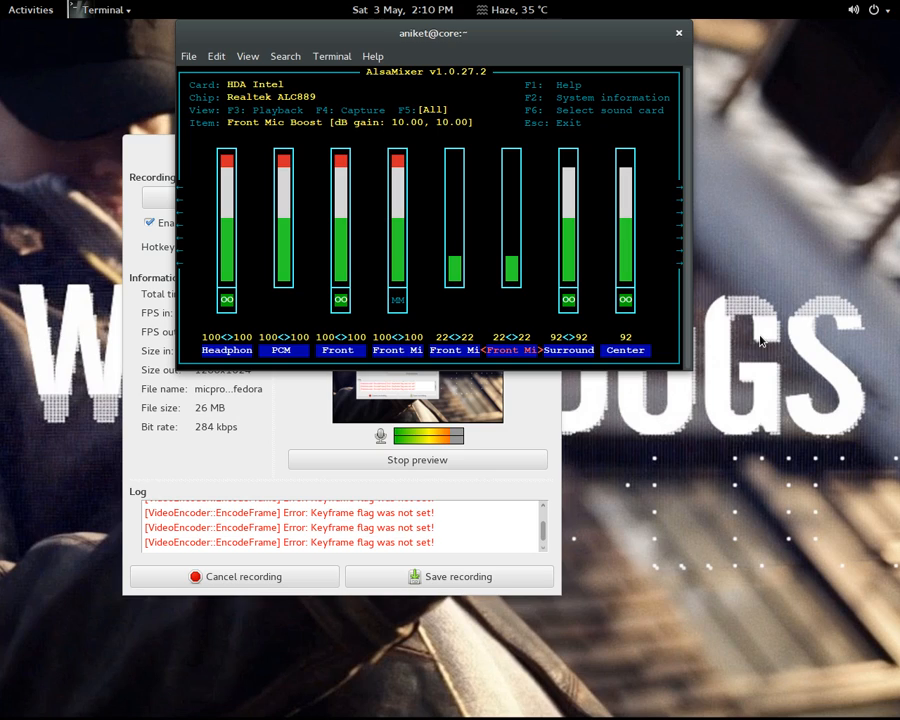
Examine the sound card controls beyond Front Mic Boost, including Surround, Center, LFE, Line, Line Boost, S/PDIF and Beep.
key("Right")
key("Right")
key("Right")
key("Right")
key("Right")
key("Right")
key("Right")
key("Right")
key("Right")
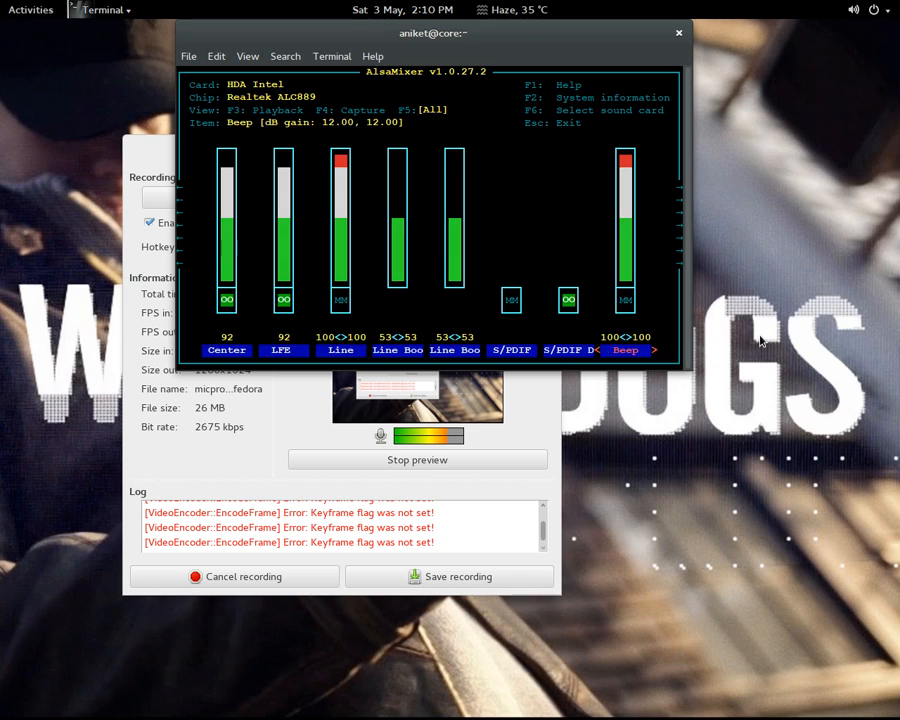
key("Right")
key("Right")
key("Right")
key("Right")
key("Right")
key("Right")
key("Right")
key("Right")
key("Right")
key("Right")
Go back through the mixer controls to Front Mic Boost and highlight its dB gain reading.
key("Left")
key("Left")
key("Left")
key("Left")
key("Left")
key("Left")
key("Left")
key("Left")
key("Left")
key("Left")
key("Left")
key("Left")
key("Left")
key("Left")
key("Left")
key("Left")
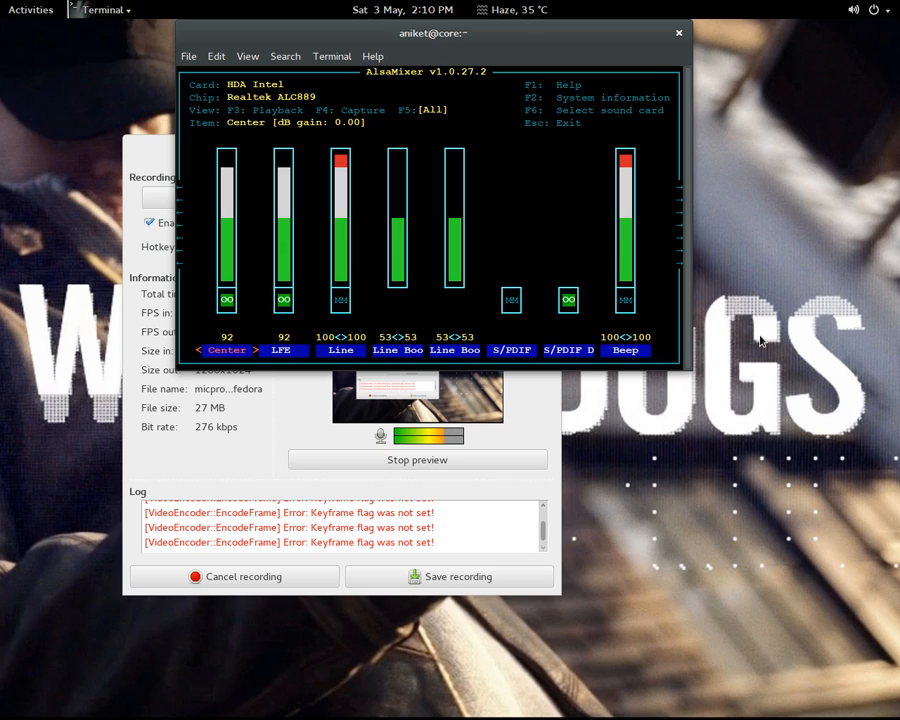
key("Left")
key("Left")
key("Left")
key("Left")
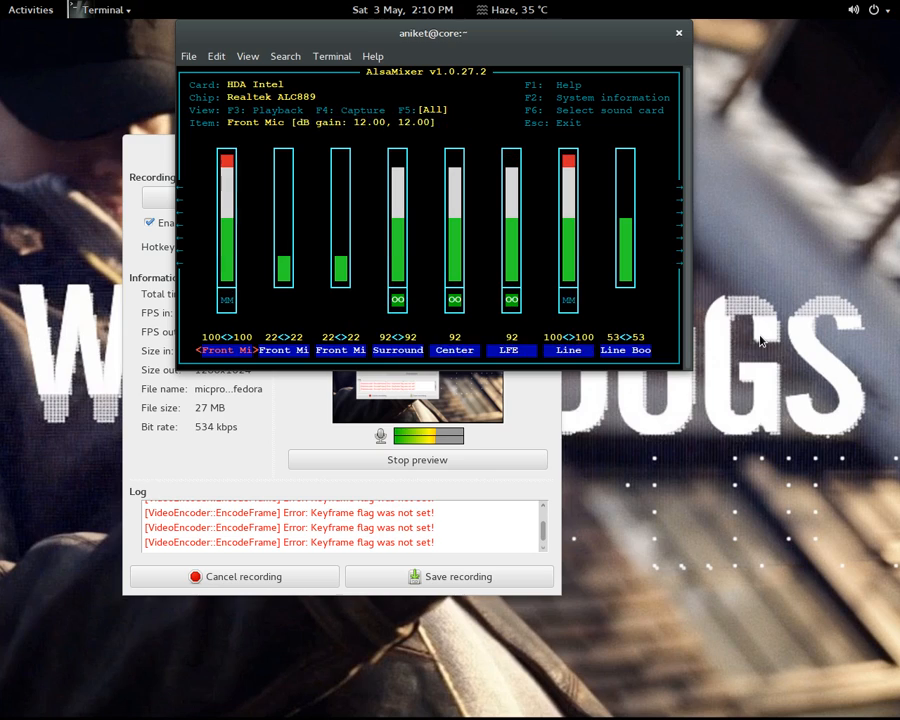
key("Left")
key("Right")
key("Right")
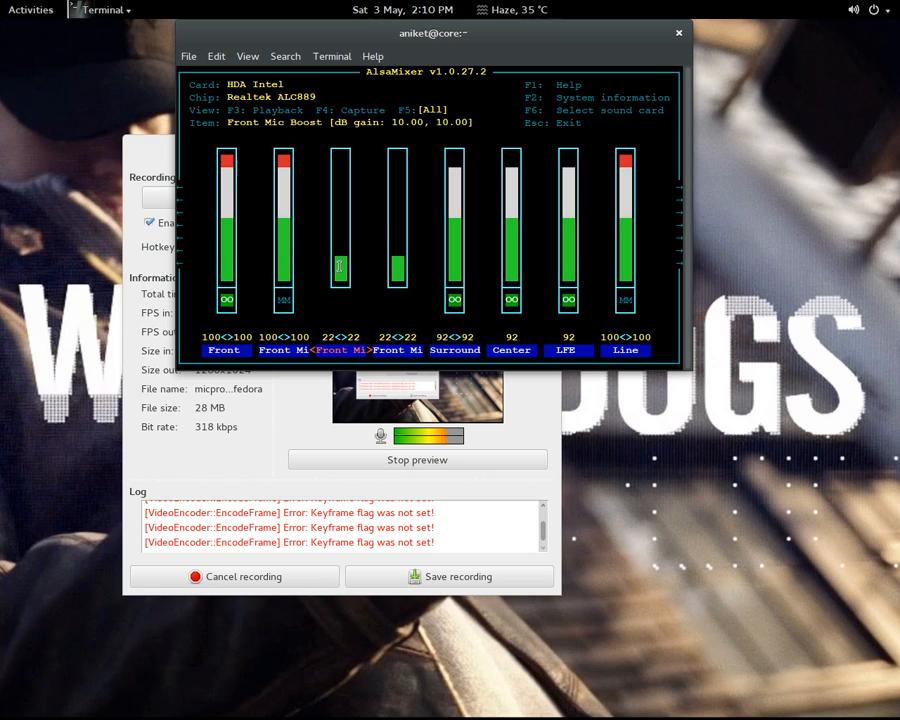
left_click_drag(391, 125, 477, 125)
left_click(465, 142)
left_click(214, 405)
Launch Audacity on the empty workspace and dismiss its welcome dialog.
mouse_move(0, 0)
left_click(790, 298)
left_click(21, 578)
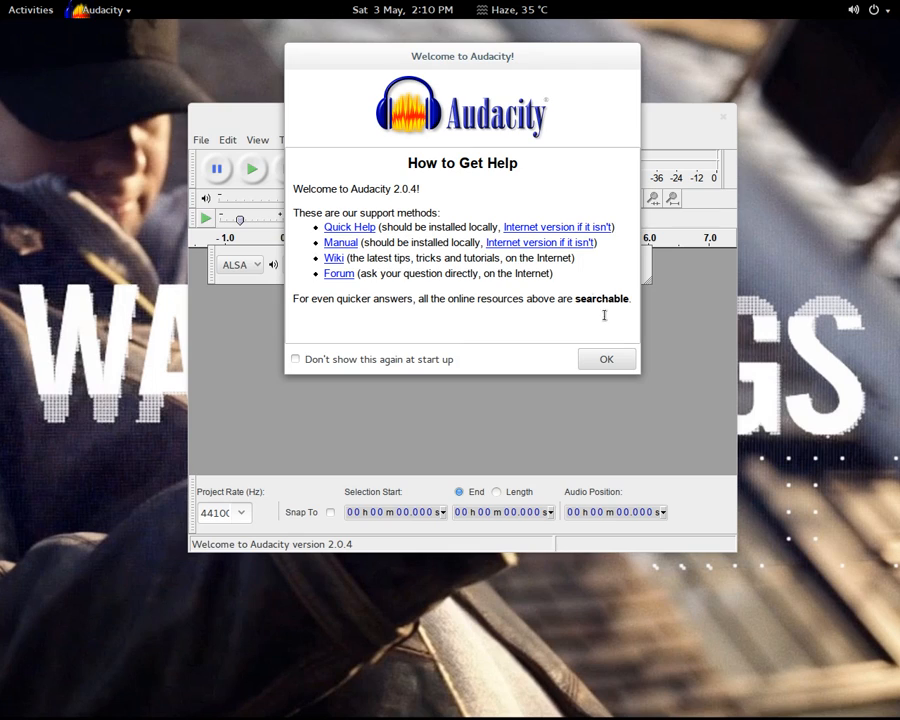
left_click(615, 362)
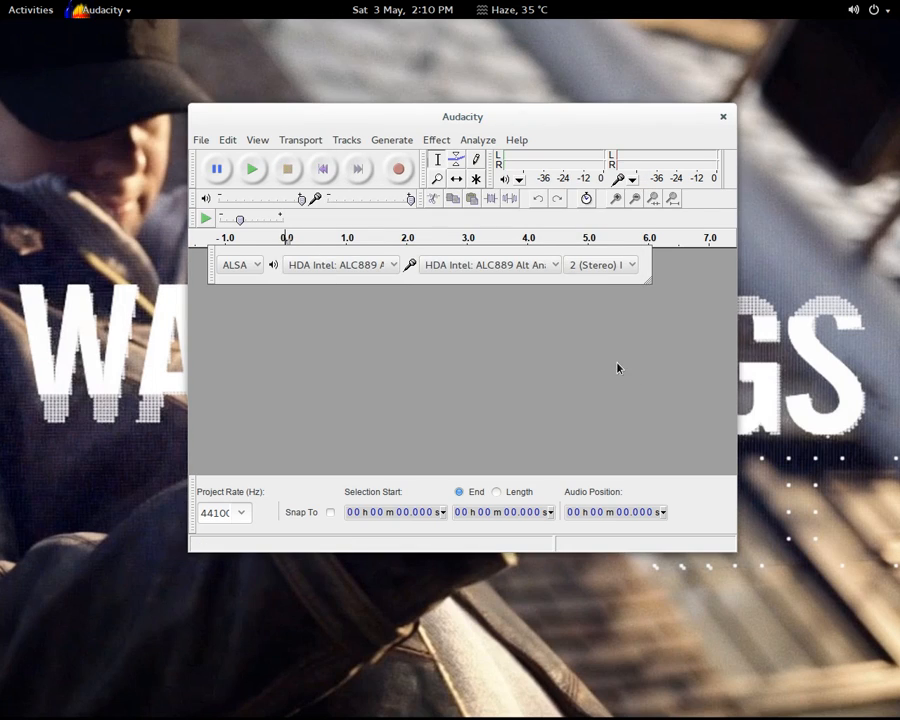
Review the HDA Intel microphone and line inputs among Audacity's recording devices, and close Audacity.
left_click(526, 262)
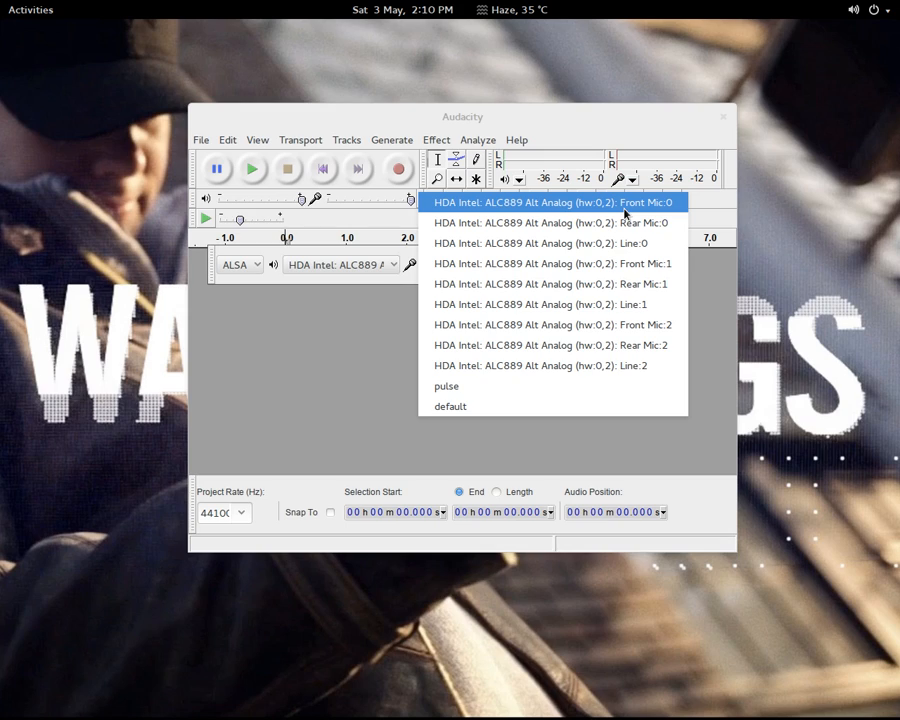
left_click(561, 304)
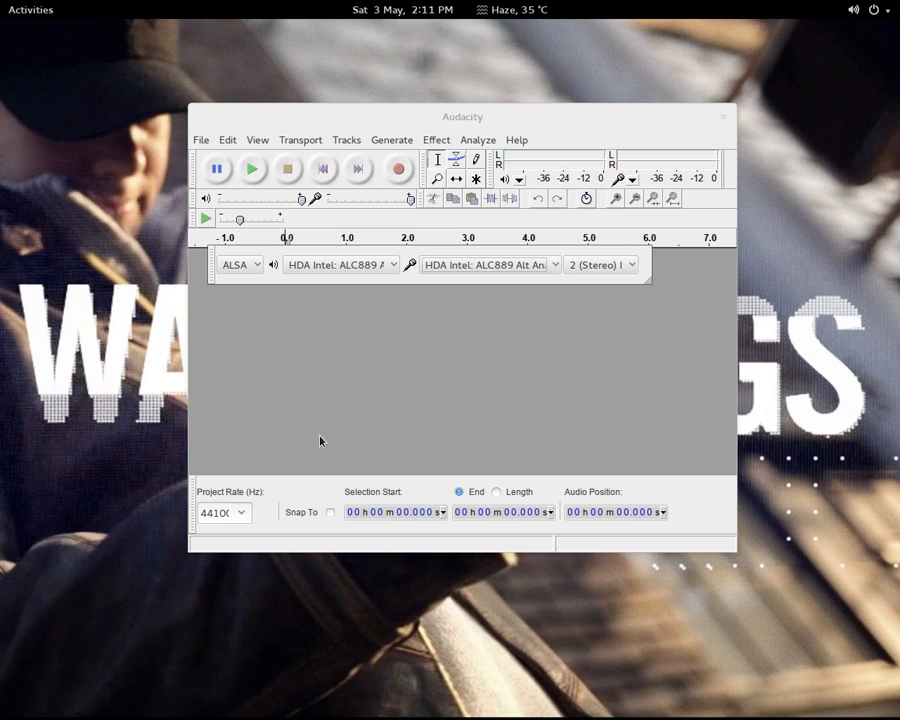
left_click(724, 120)
Switch back to the terminal running alsamixer, exit the mixer and close the terminal window.
key("super")
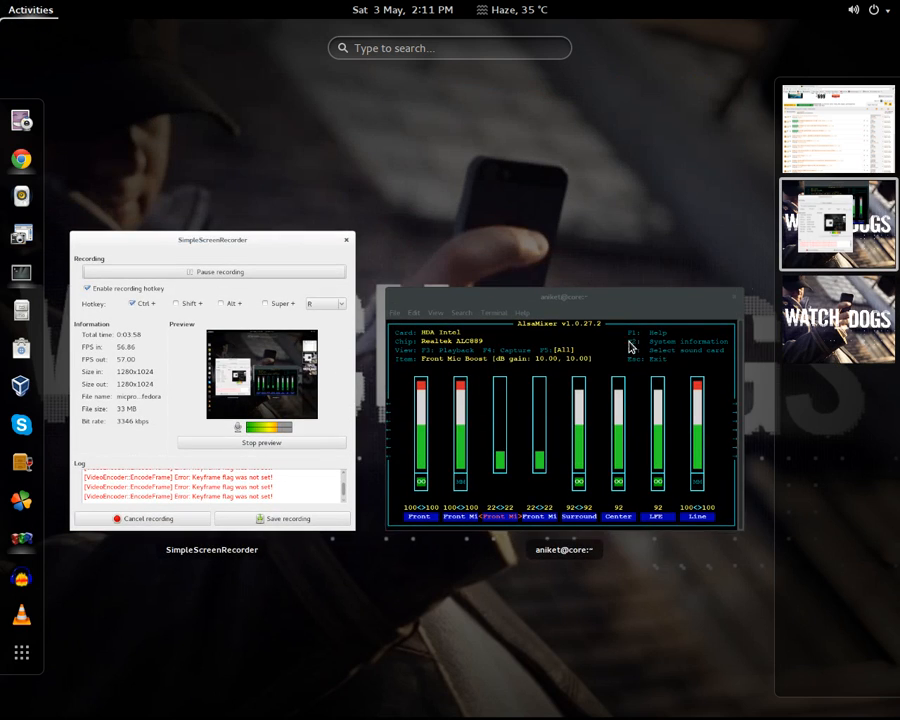
left_click(630, 347)
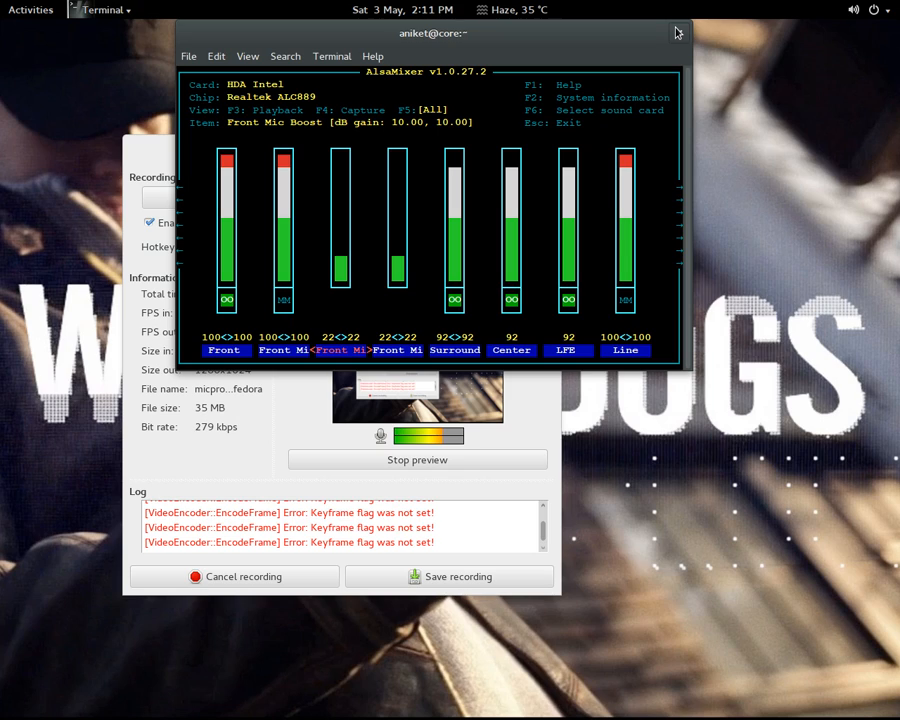
left_click(128, 311)
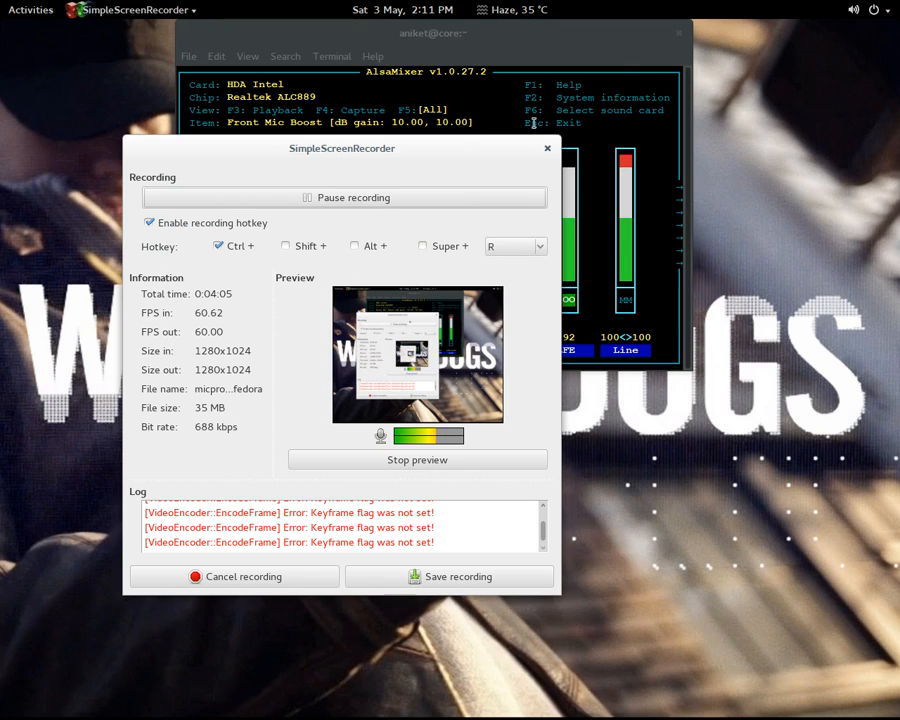
left_click(639, 86)
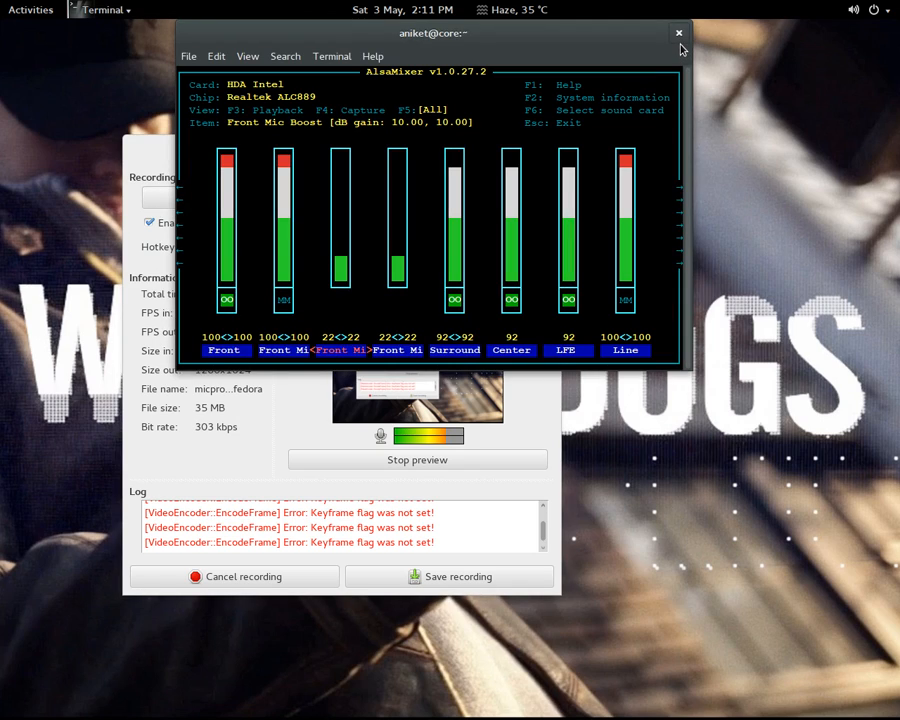
key("Escape")
left_click(678, 36)
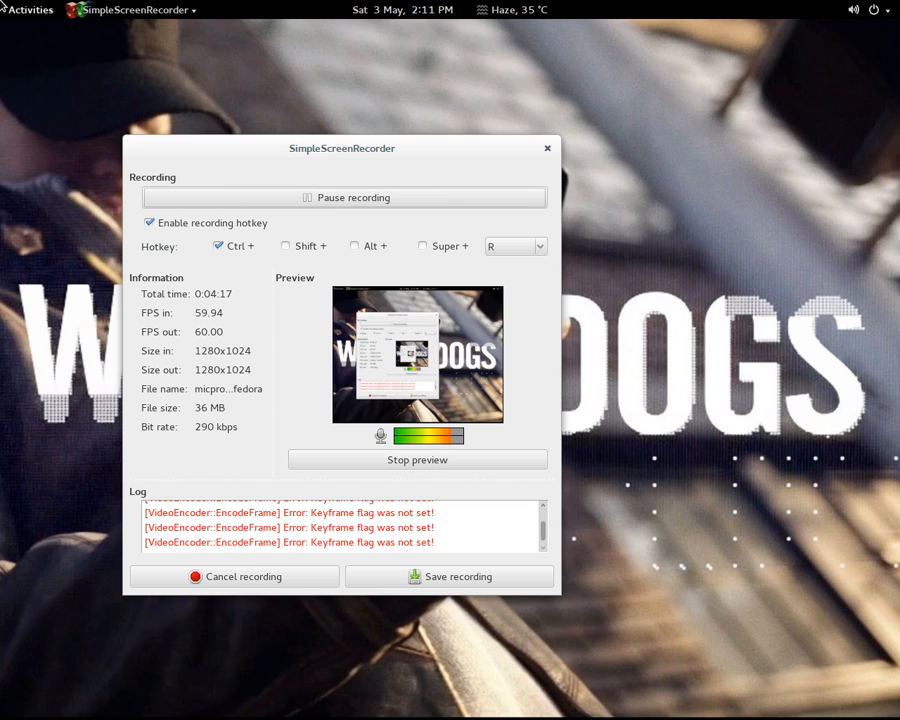
mouse_move(0, 0)
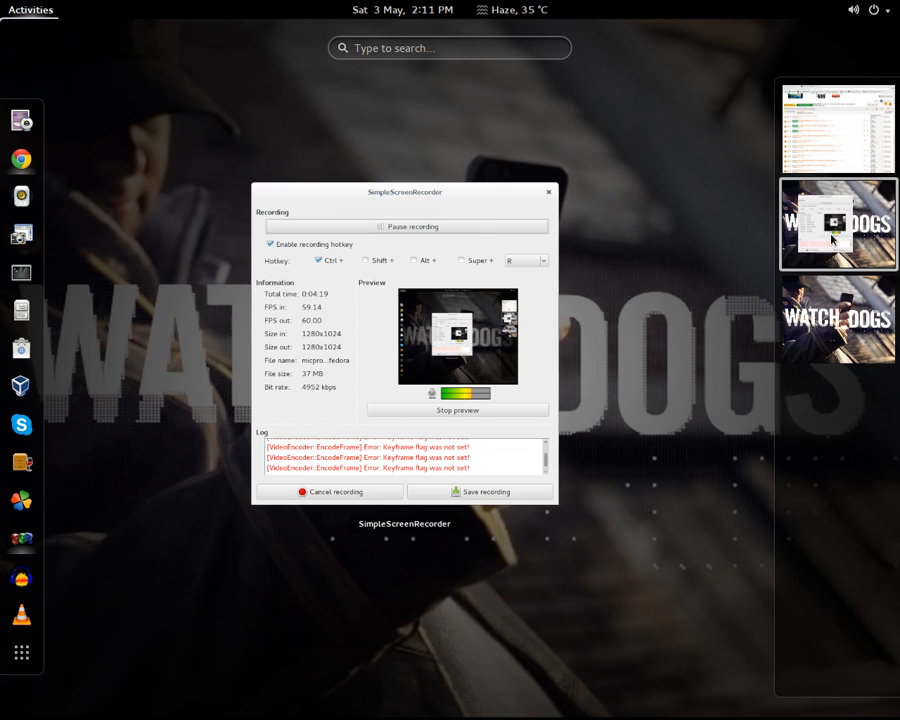
left_click(423, 342)
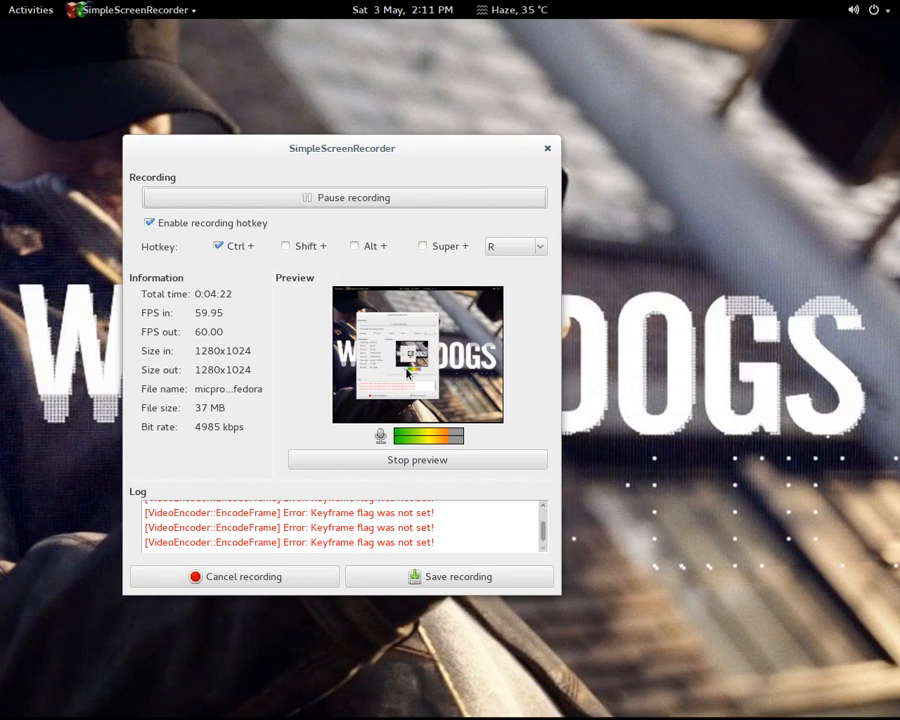